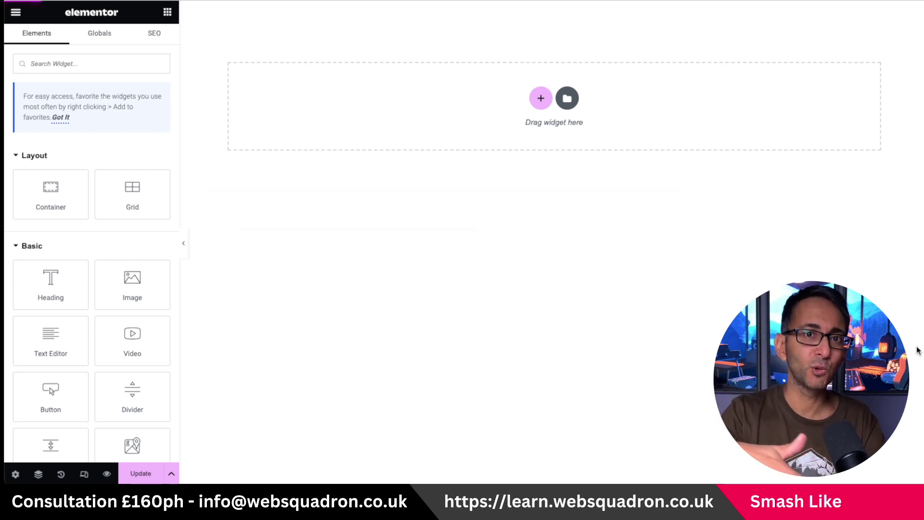
Add a two-column flexbox container with 200 px padding on all sides.
left_click(540, 98)
left_click(519, 131)
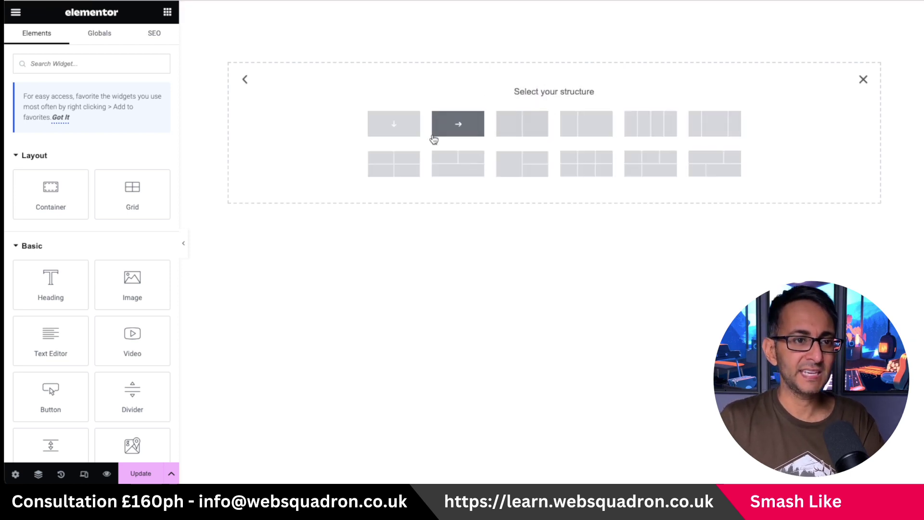
left_click(518, 127)
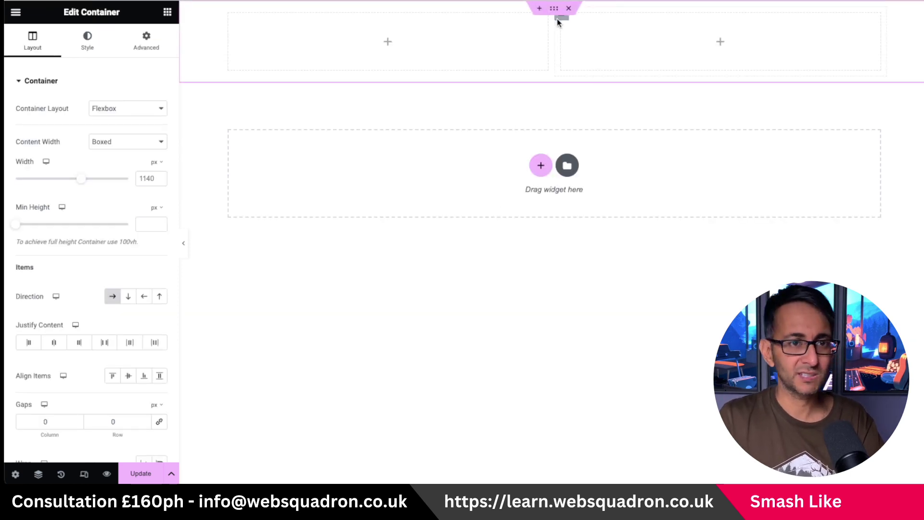
left_click(146, 41)
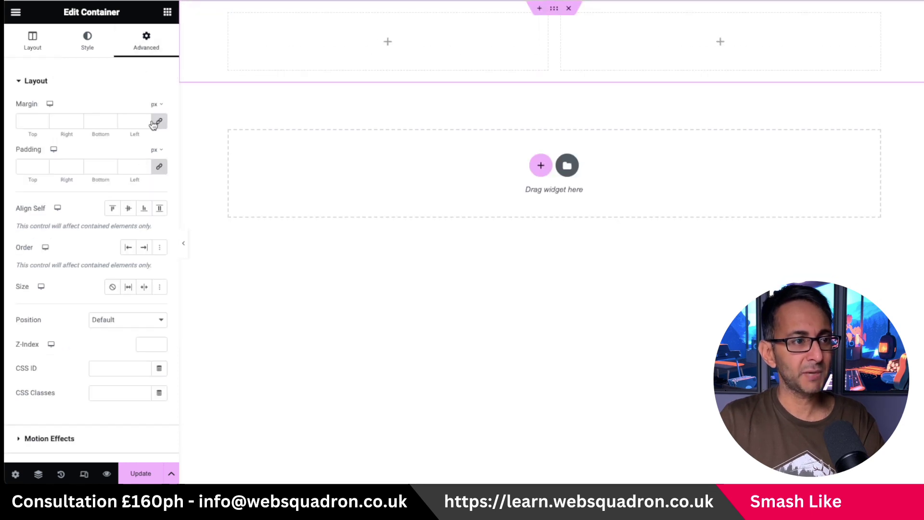
left_click(29, 166)
type("200")
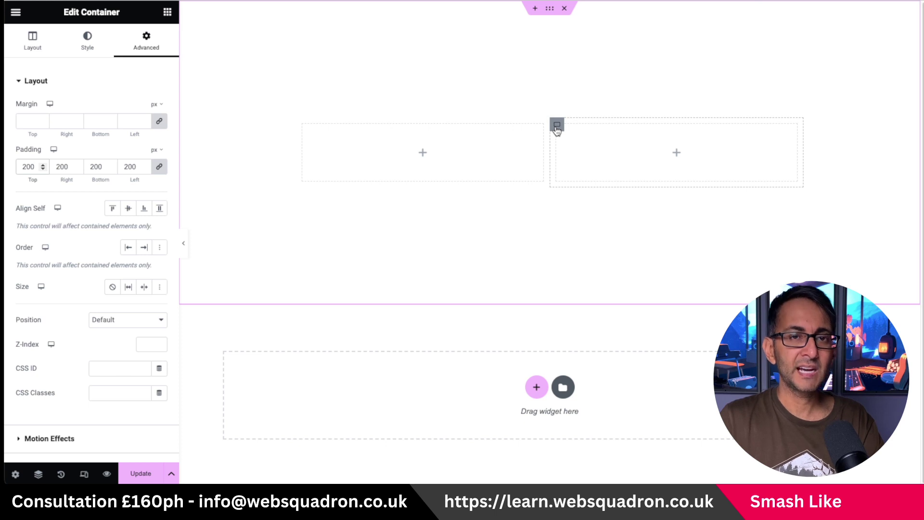
Delete the right inner container and select the remaining inner container.
right_click(557, 127)
left_click(596, 384)
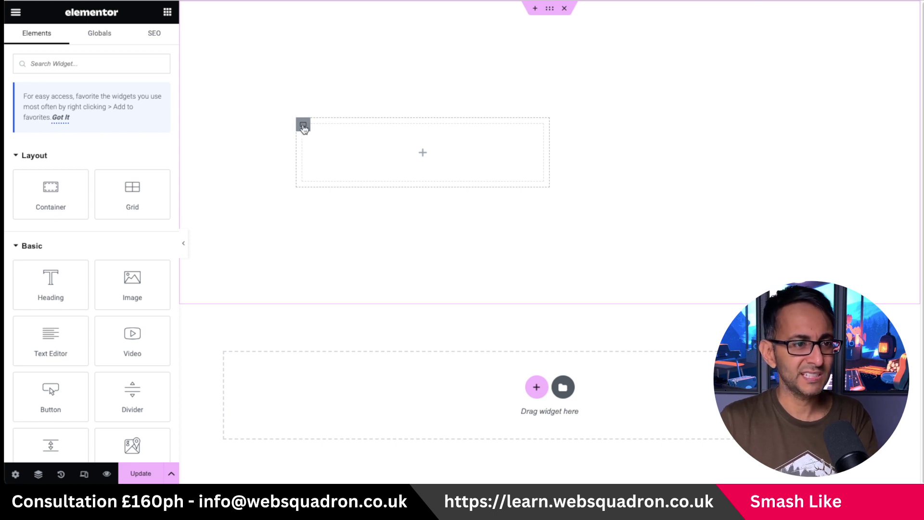
left_click(303, 124)
Give the inner container a classic background using a light grey global colour.
left_click(88, 45)
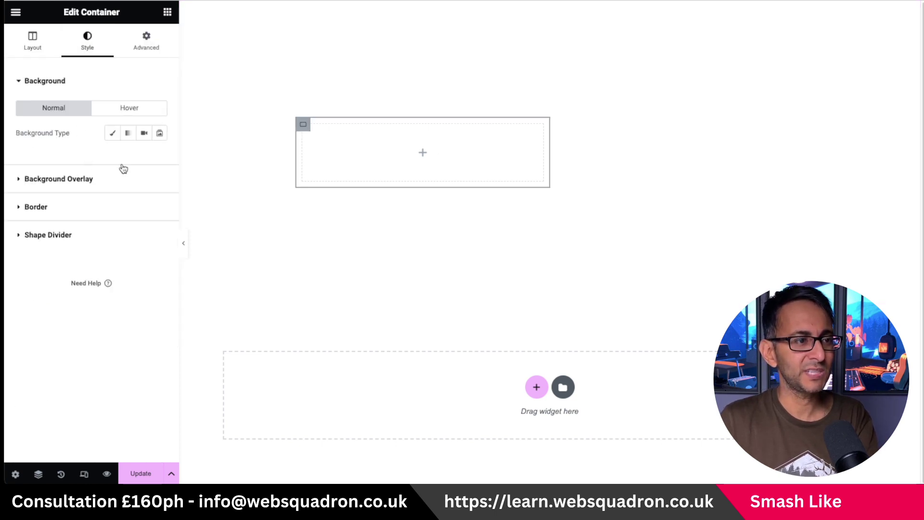
left_click(118, 143)
left_click(144, 158)
left_click(142, 202)
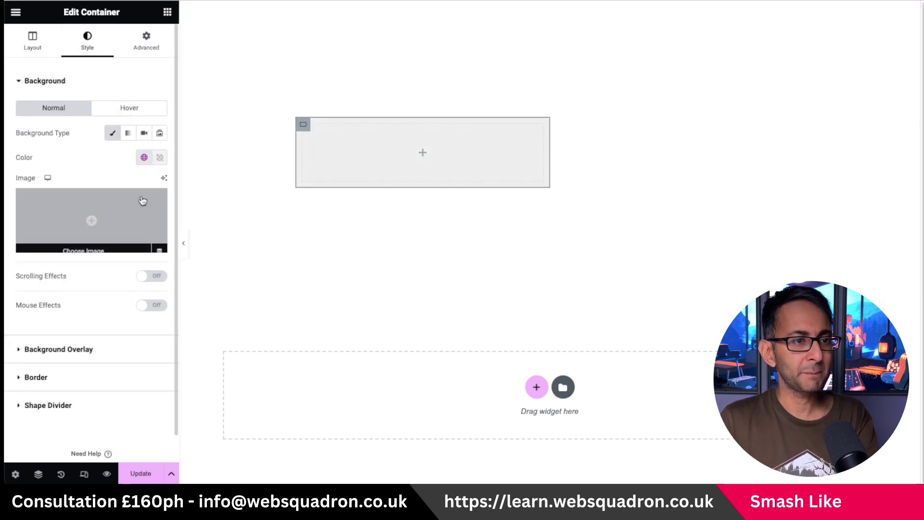
Add a default Heading widget inside the inner container.
left_click(167, 12)
left_click(57, 308)
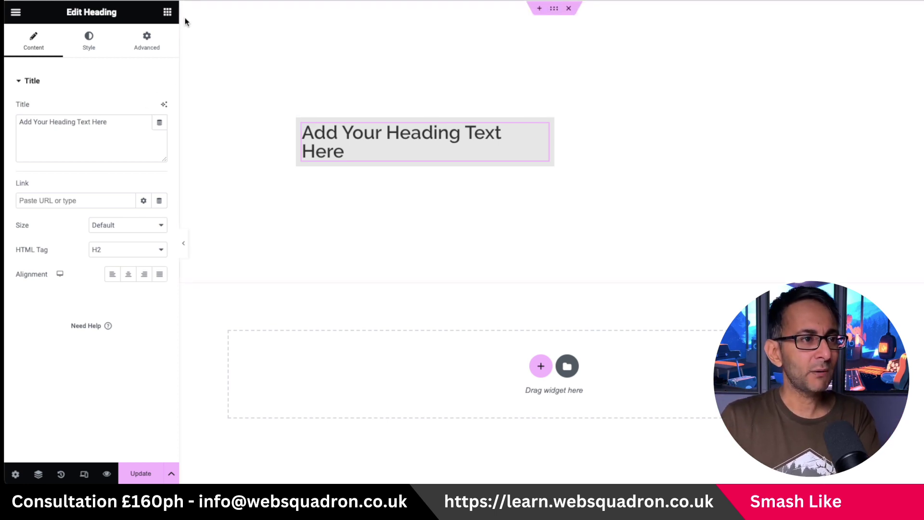
left_click(160, 15)
Place an Image widget below the heading showing the orange rocket at Full image size.
left_click_drag(108, 302, 373, 152)
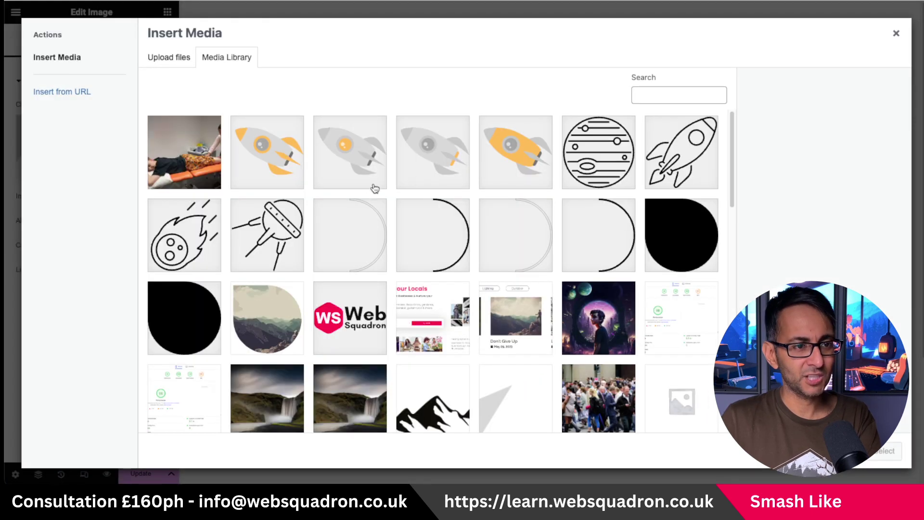
left_click(502, 157)
left_click(884, 455)
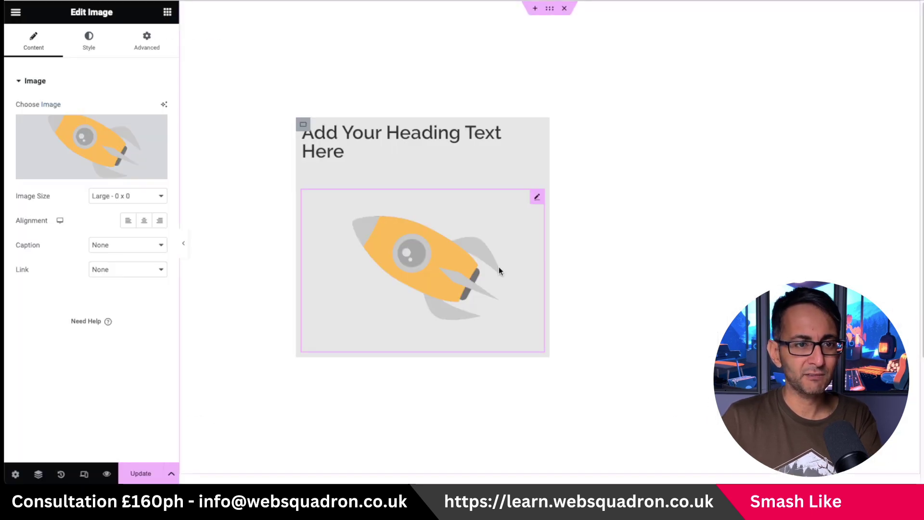
left_click(122, 196)
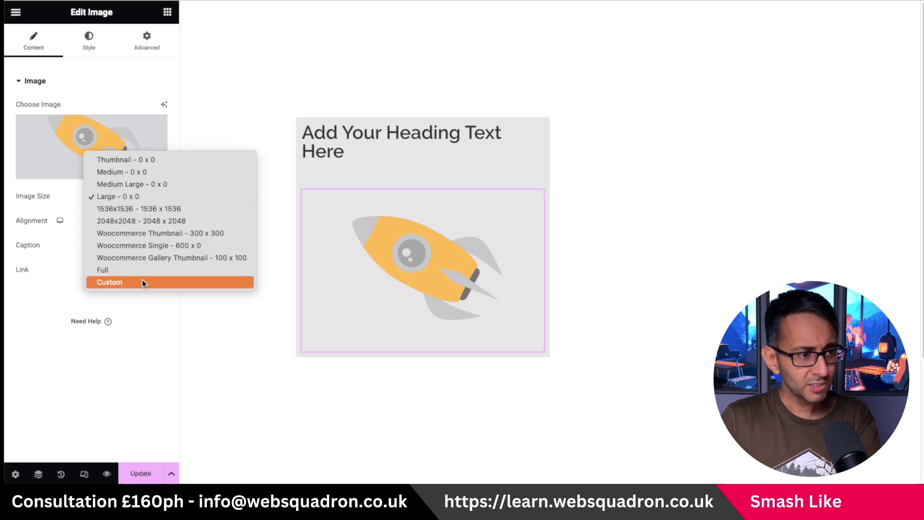
left_click(102, 270)
Set the rocket image's width and max width to 300 px.
left_click(90, 45)
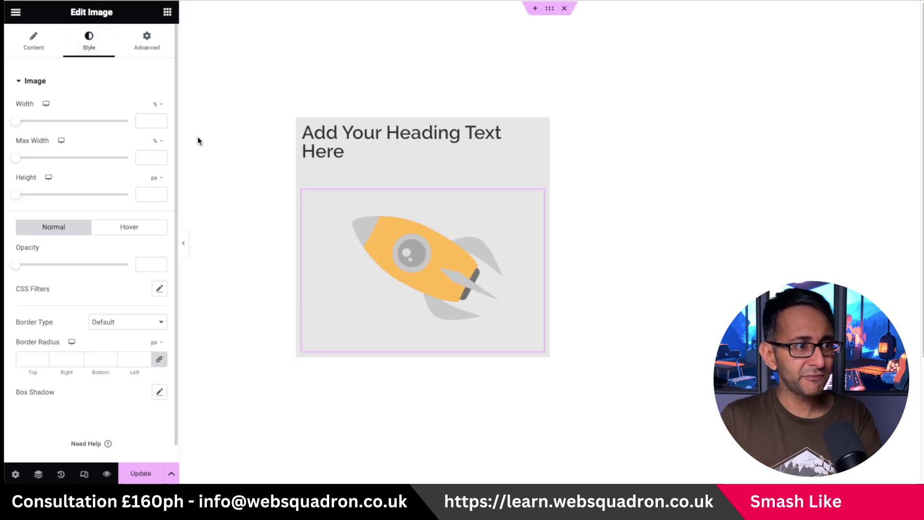
left_click(157, 104)
left_click(157, 105)
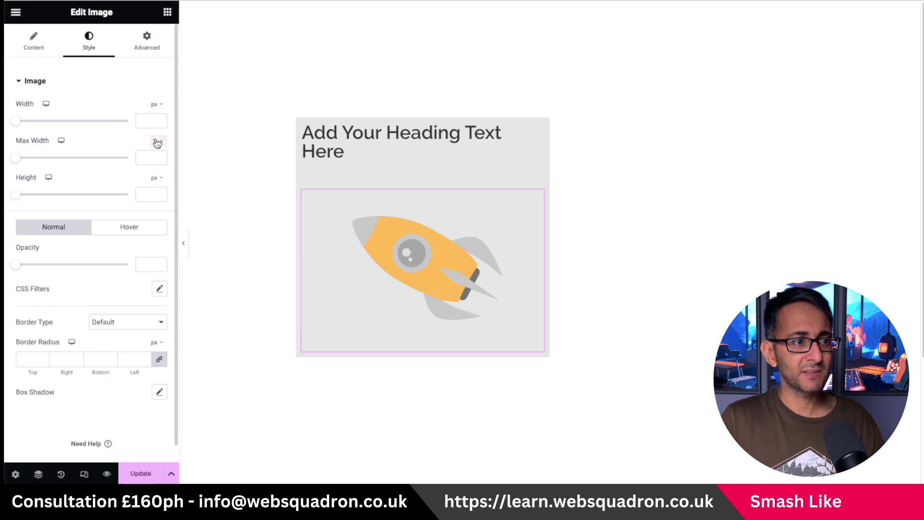
left_click(145, 121)
type("300")
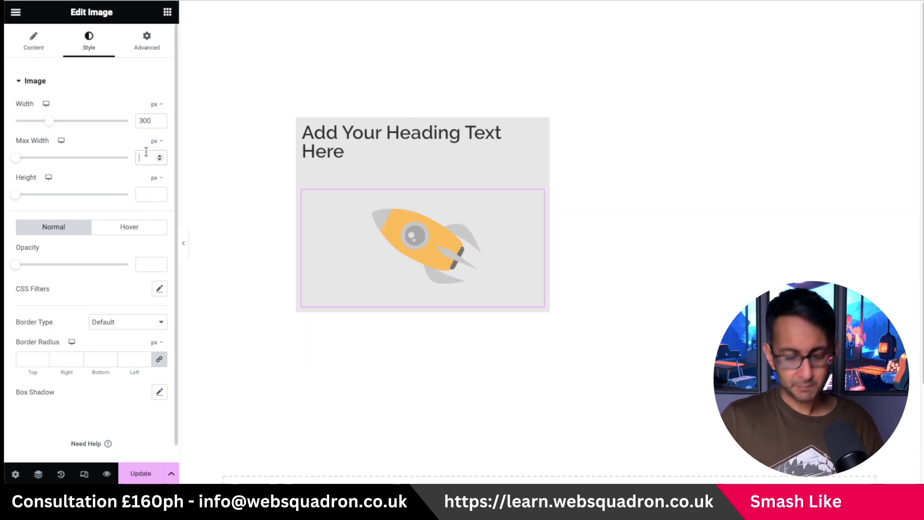
type("300")
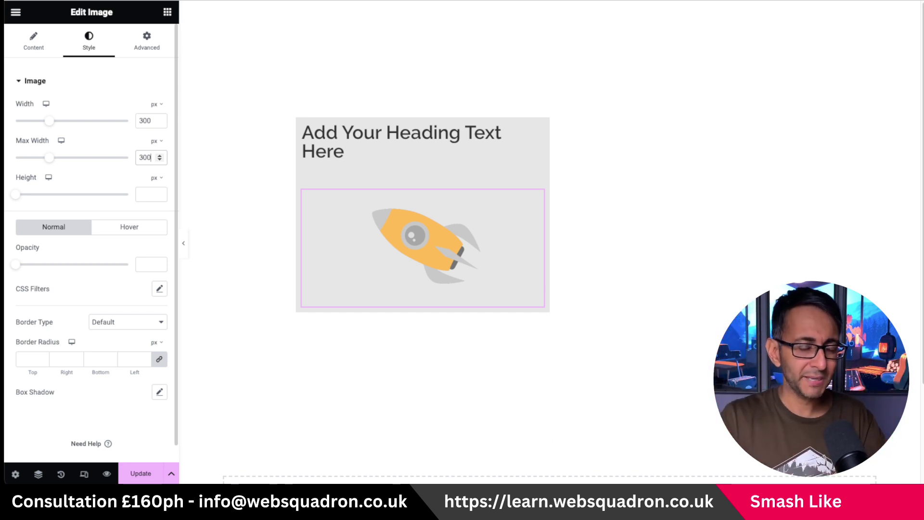
left_click(146, 41)
Set the rocket image's position to Fixed and drag it right of the heading.
left_click(123, 345)
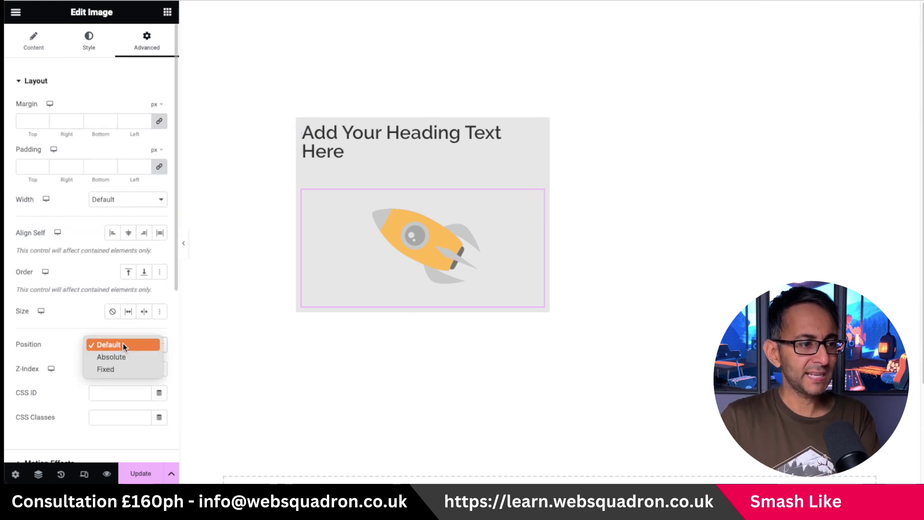
left_click(123, 369)
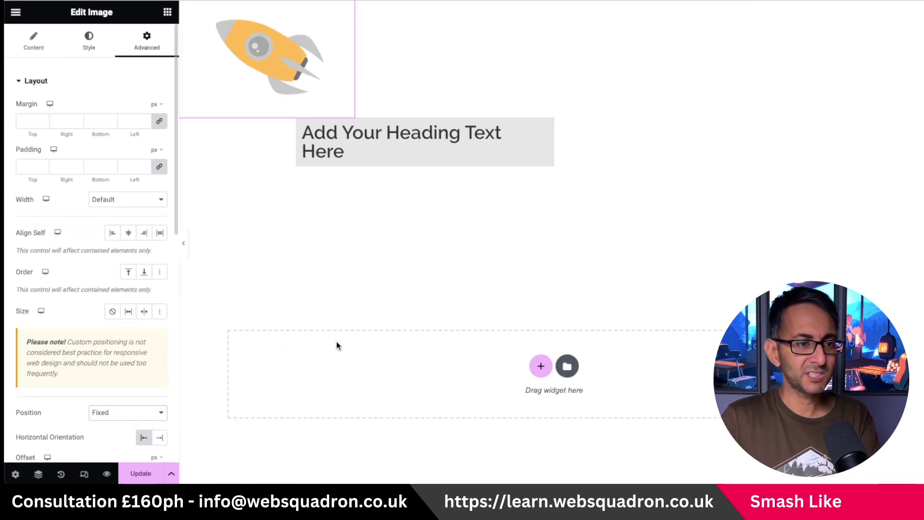
left_click_drag(260, 41, 680, 114)
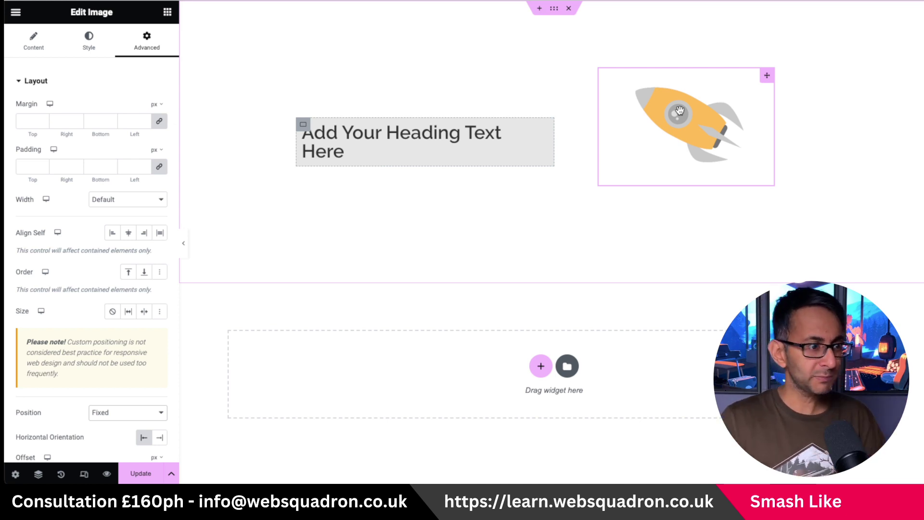
Make the rocket Absolute with Top vertical orientation and horizontal and vertical offsets of 0.
left_click(120, 412)
left_click(122, 401)
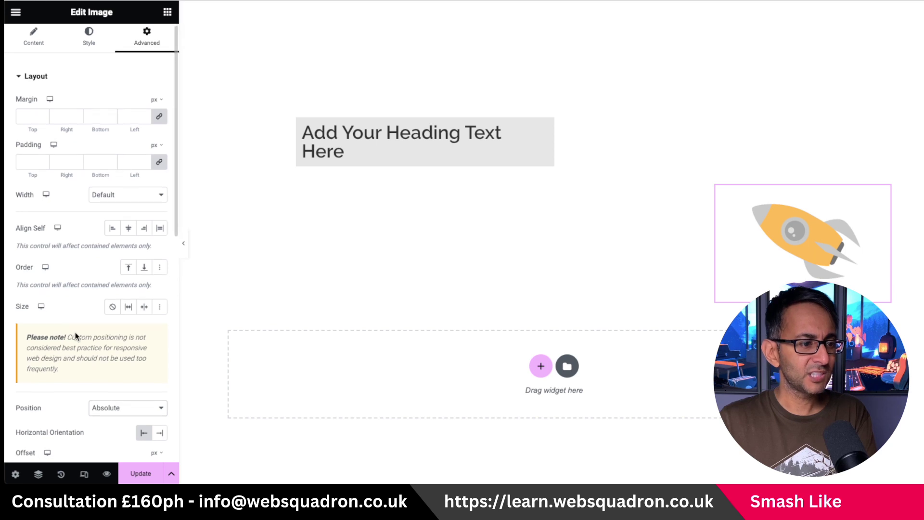
scroll(75, 333, "down", 3)
left_click(146, 318)
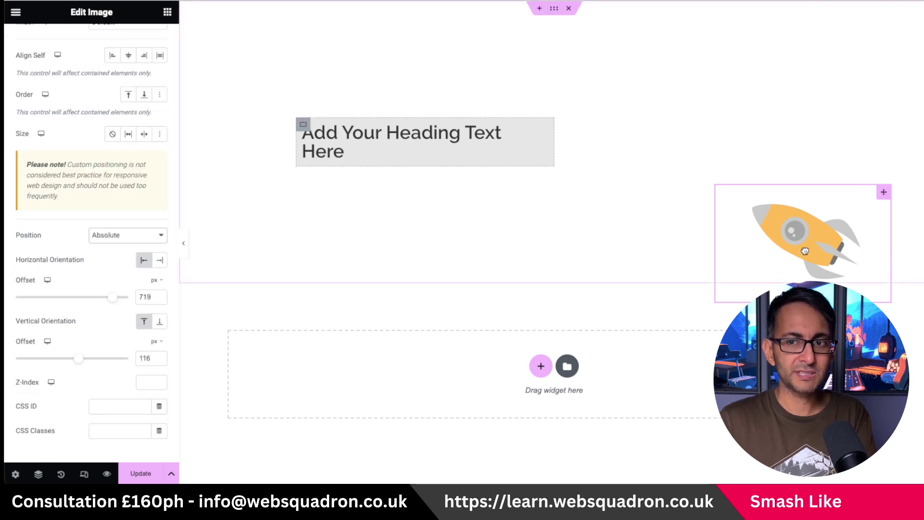
left_click_drag(803, 248, 761, 135)
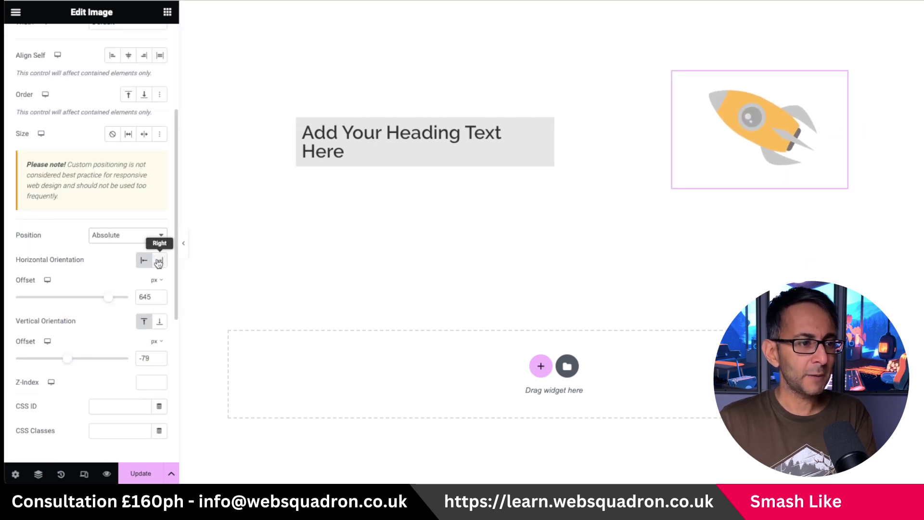
double_click(144, 297)
type("0")
double_click(145, 359)
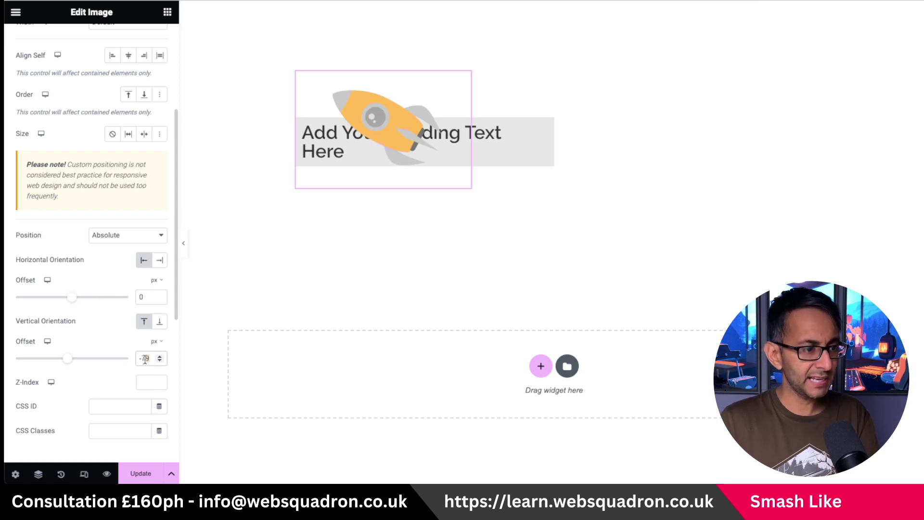
type("0")
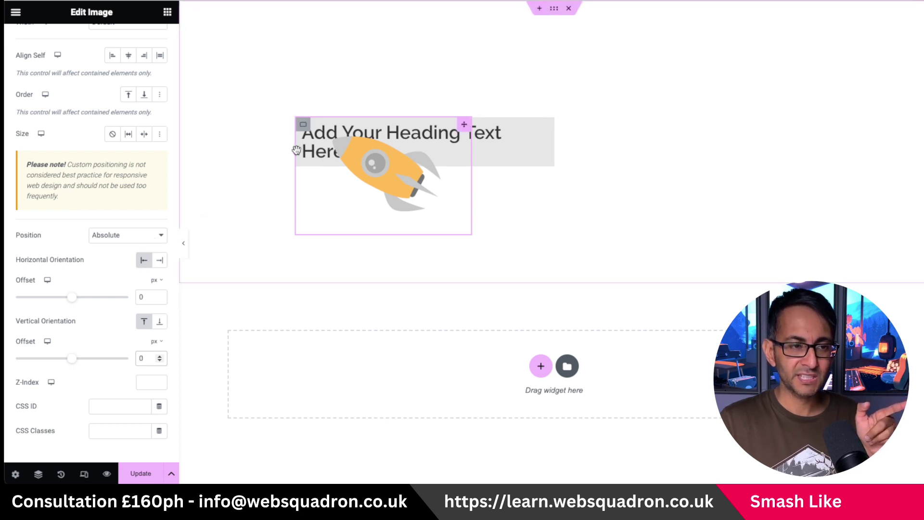
Set the rocket's horizontal orientation to Right, then select the outer container and show the Navigator.
left_click(159, 260)
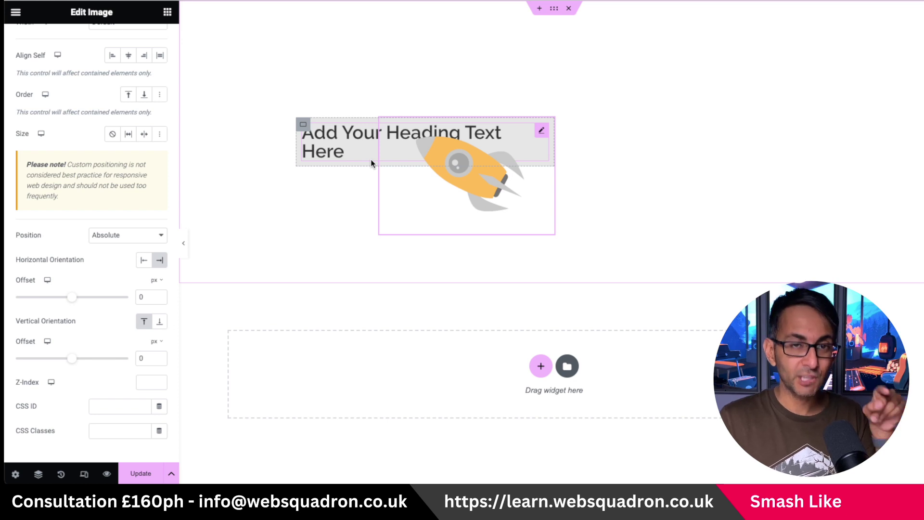
left_click(554, 9)
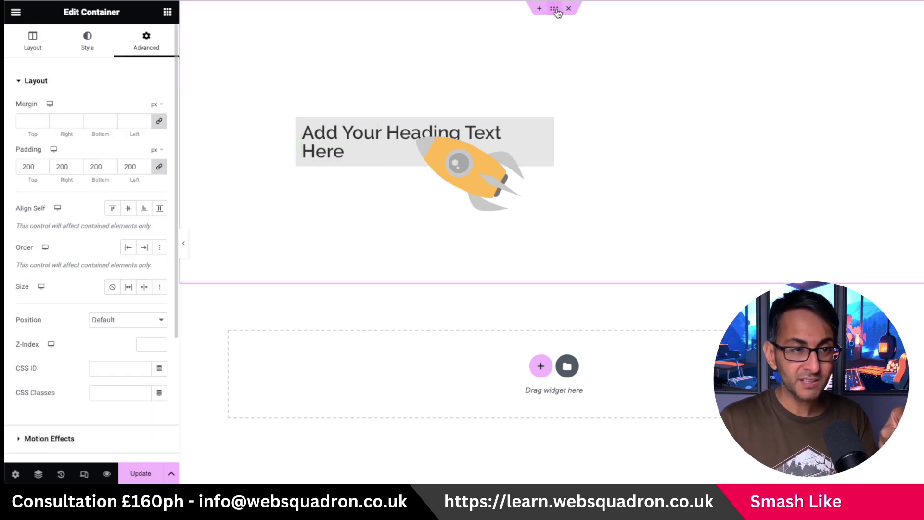
left_click(38, 474)
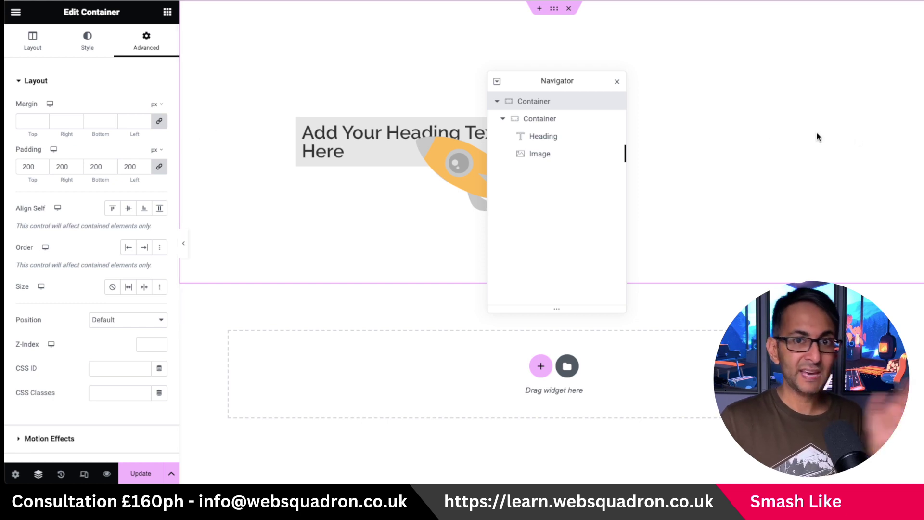
Close the Navigator and drag the rocket right of the heading, to offsets -404 px and -24 px.
left_click(617, 81)
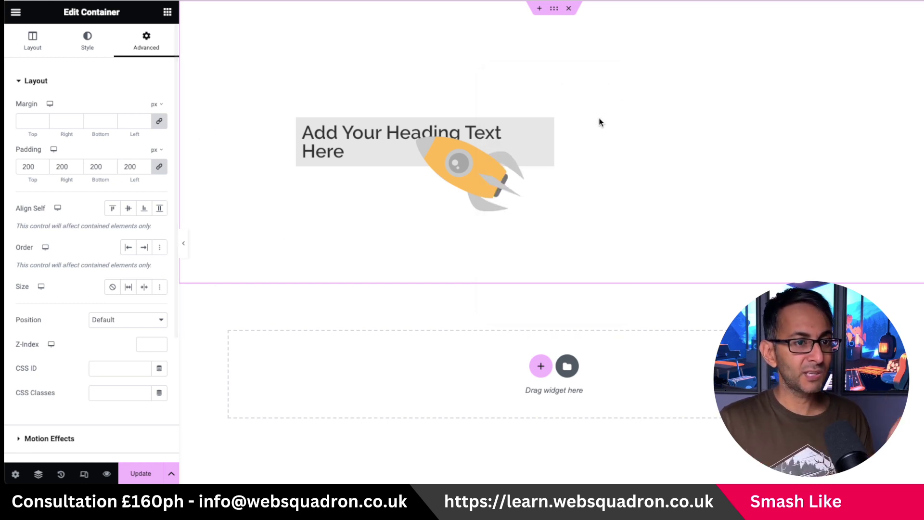
left_click(499, 189)
scroll(122, 346, "down", 10)
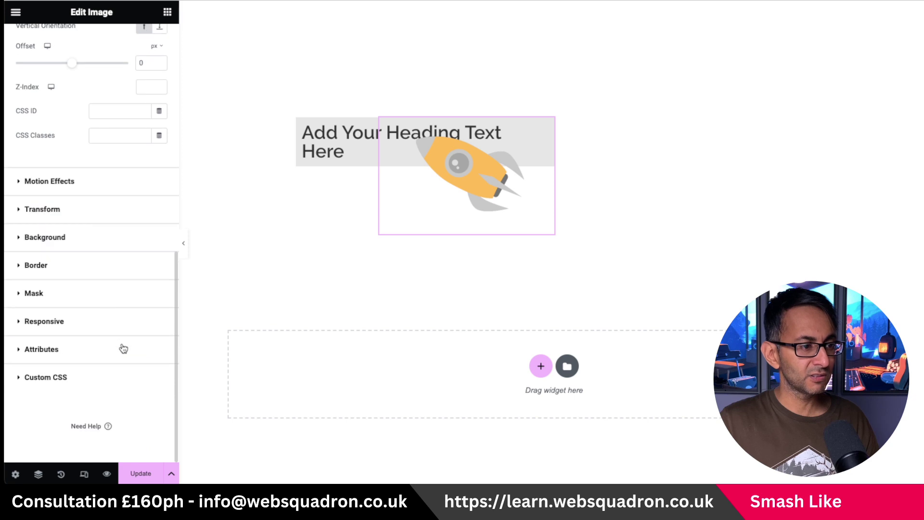
scroll(82, 264, "up", 3)
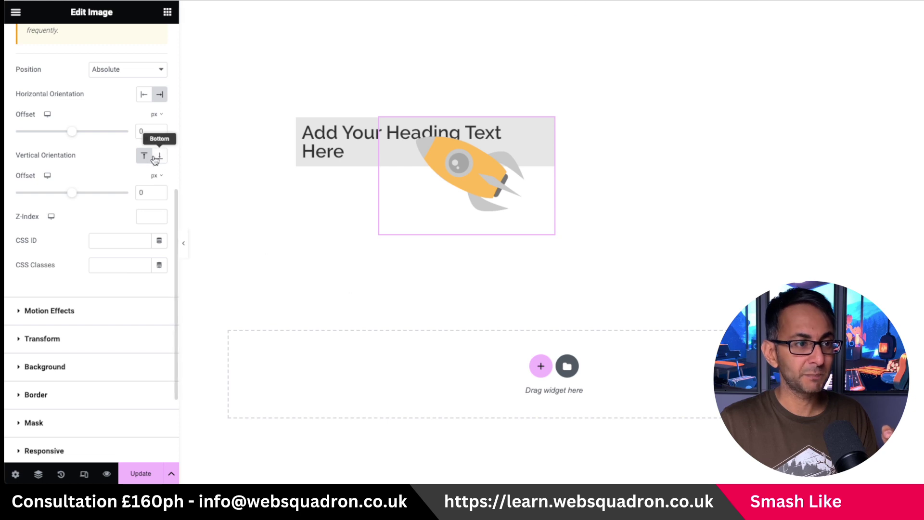
left_click_drag(465, 173, 692, 186)
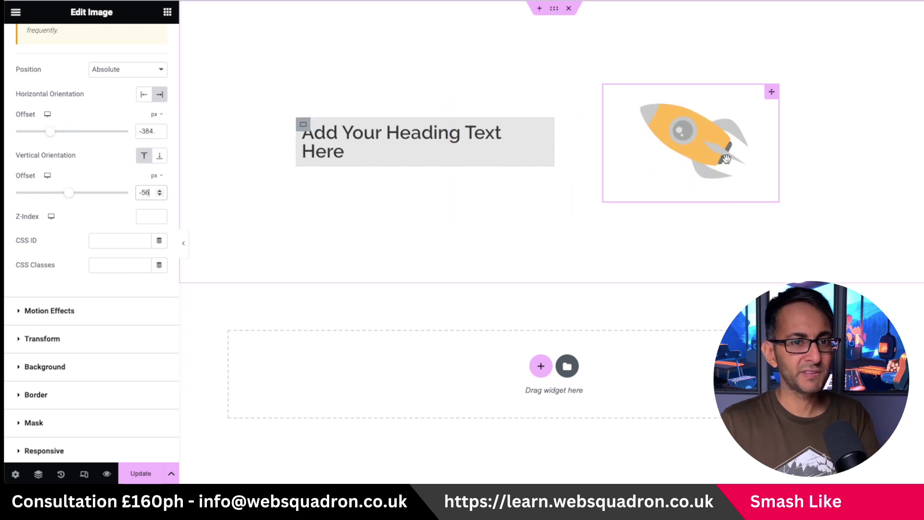
left_click_drag(678, 162, 680, 169)
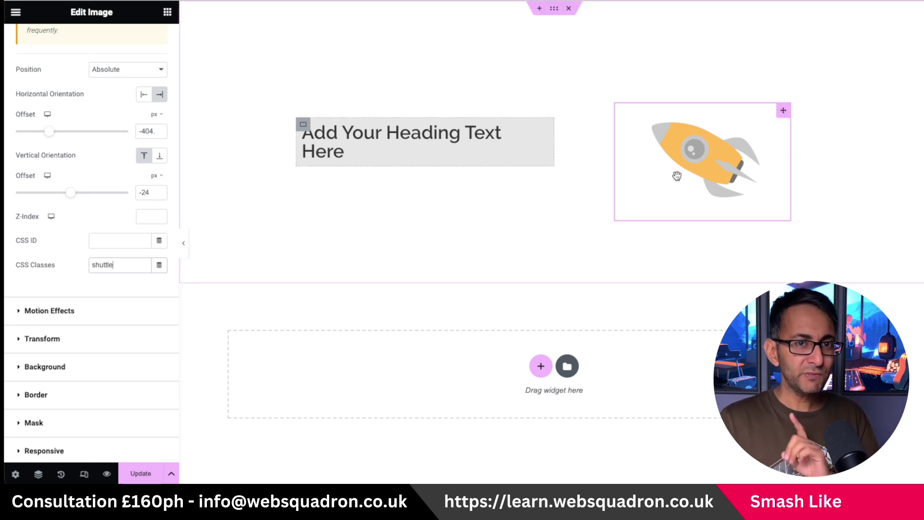
left_click(303, 126)
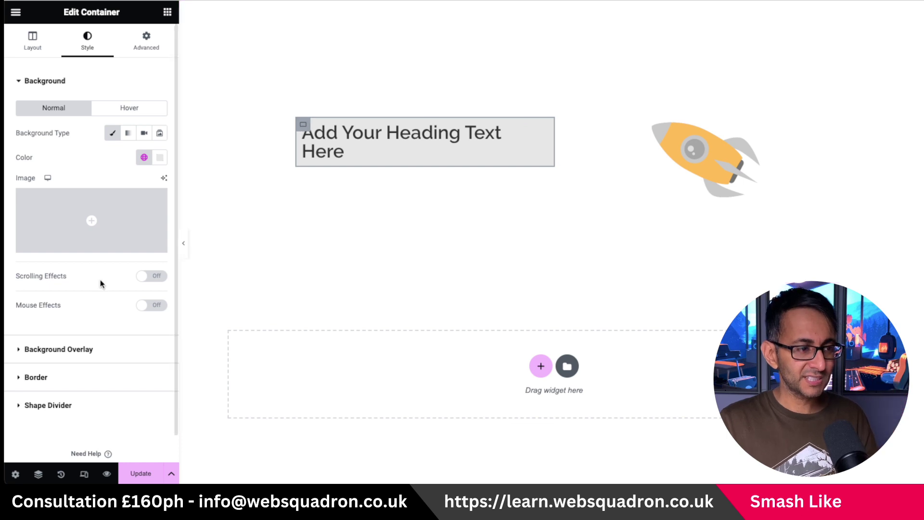
Add container custom CSS hiding .shuttle at opacity 0 with 0.5s ease-in-out, showing it on hover.
left_click(146, 41)
scroll(108, 377, "down", 3)
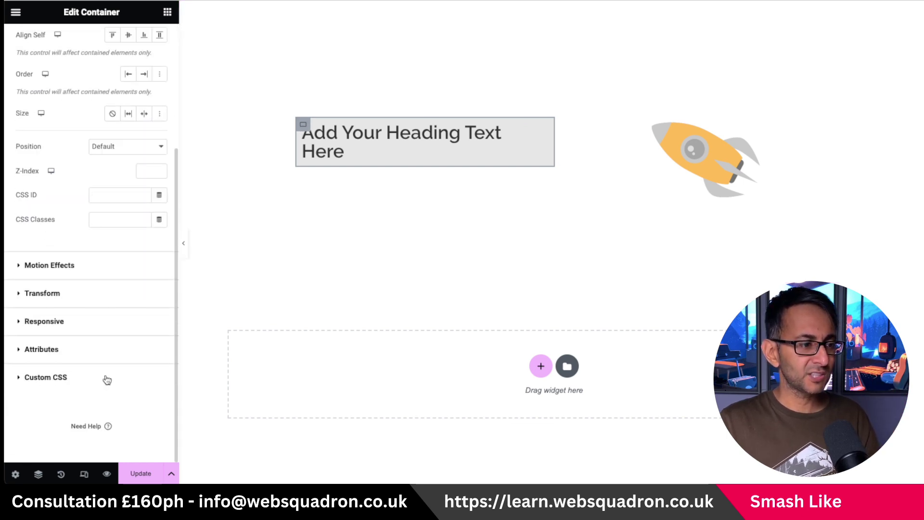
left_click(87, 383)
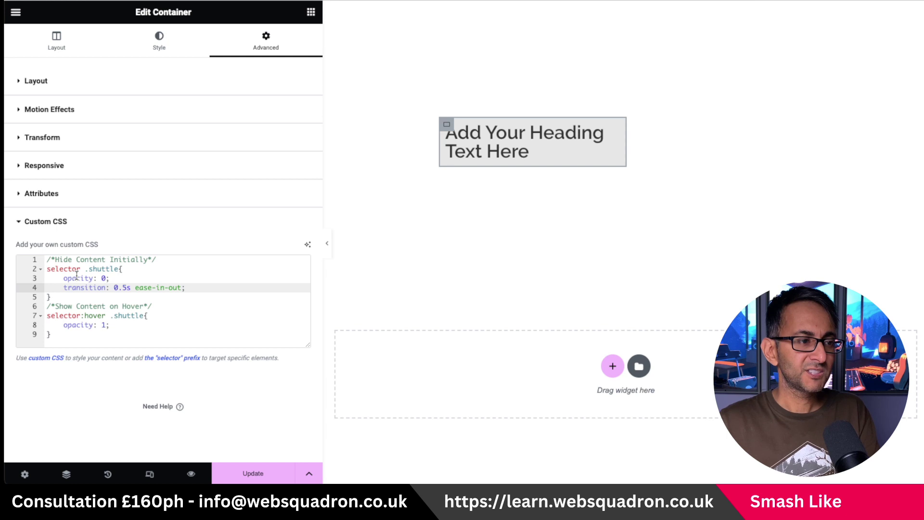
mouse_move(445, 128)
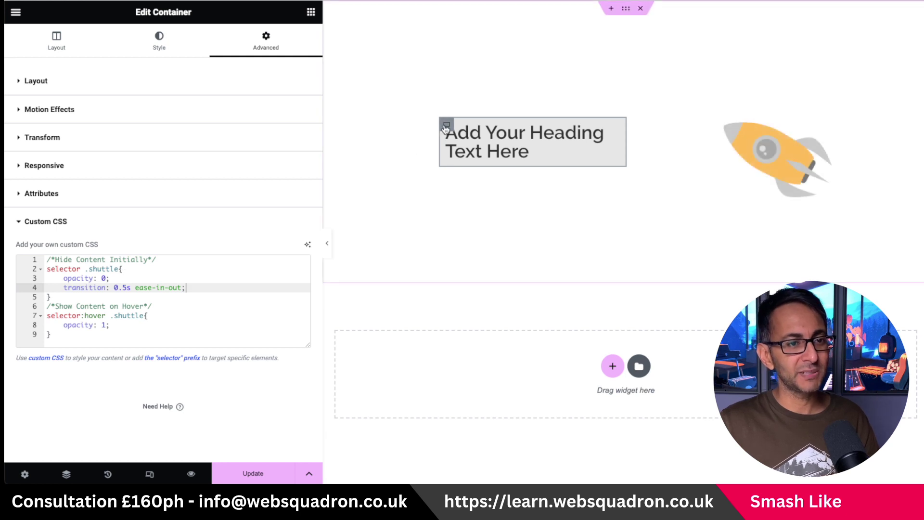
left_click(220, 83)
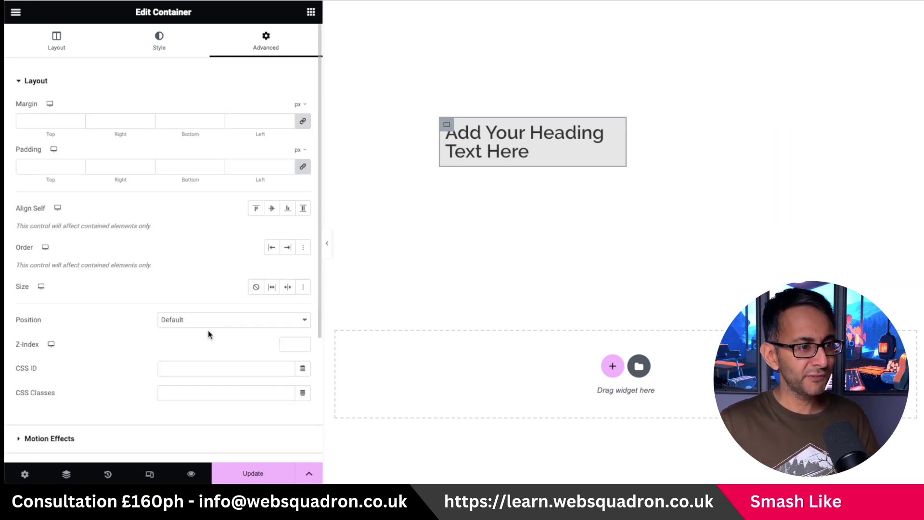
Enter childc as the container's CSS class.
left_click(175, 391)
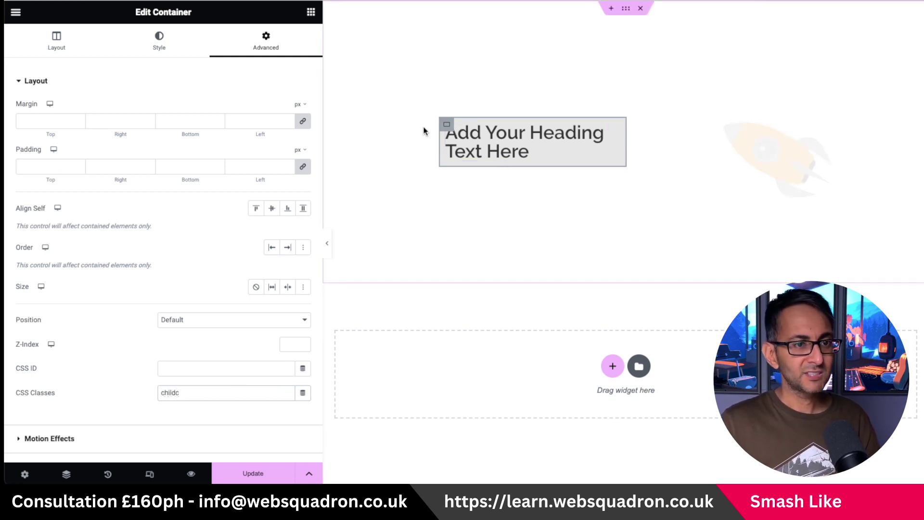
scroll(179, 334, "down", 1)
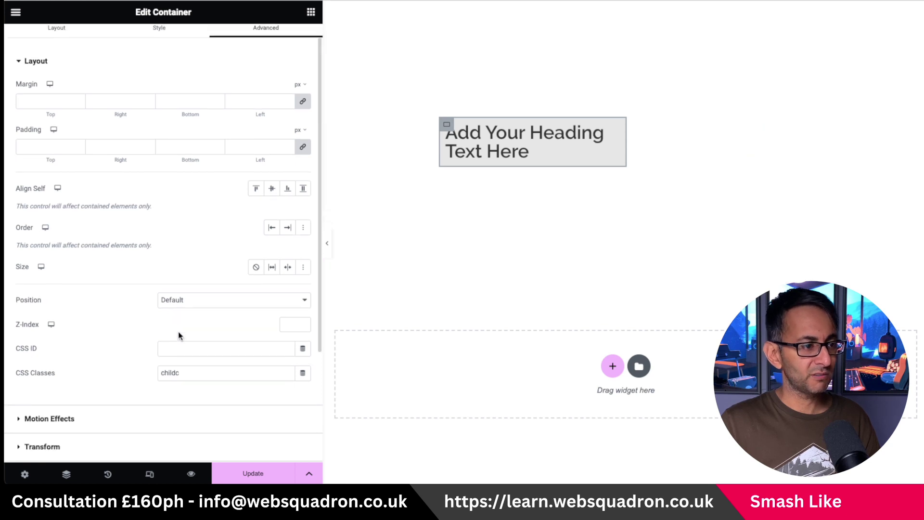
scroll(106, 387, "down", 3)
Try .childc in place of selector on CSS line 2, then revert it to selector.
left_click(114, 380)
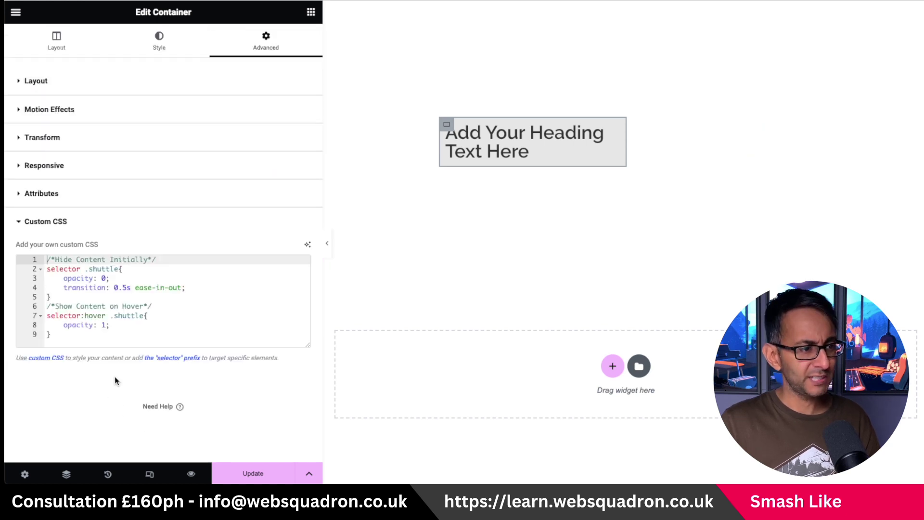
double_click(69, 272)
type(".")
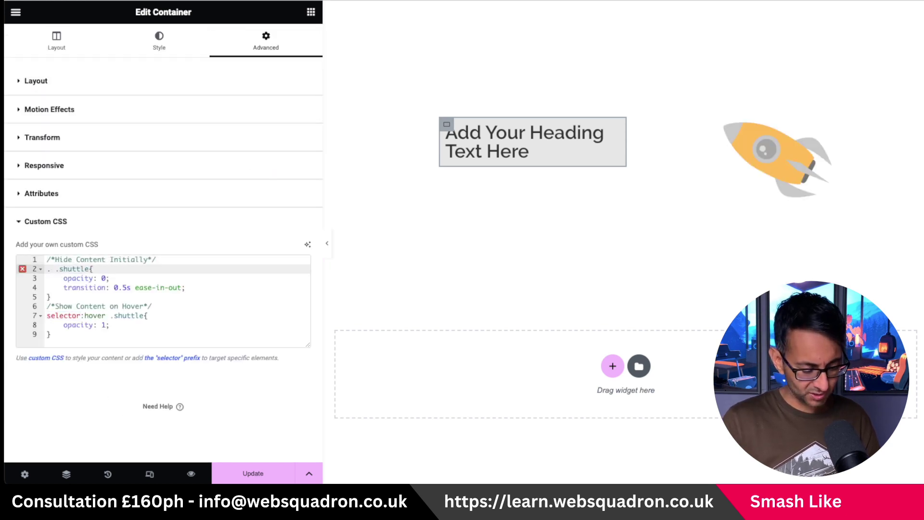
type("childc")
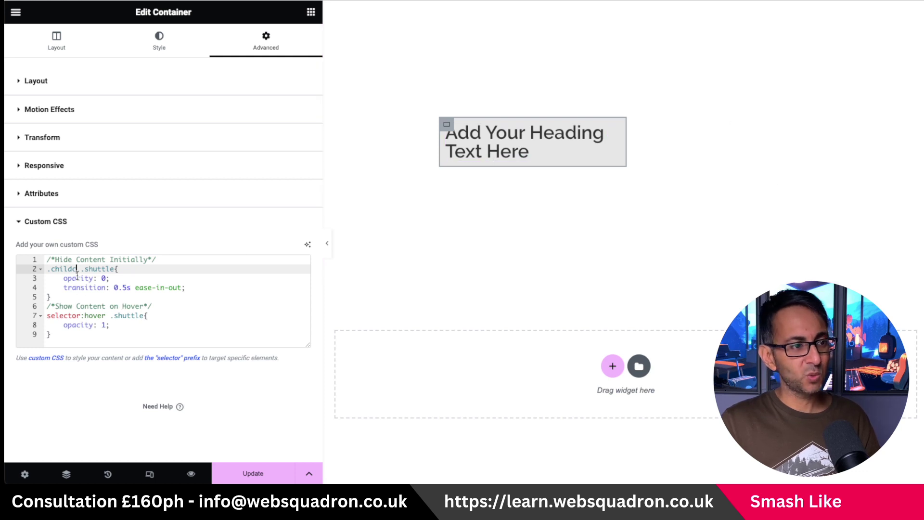
left_click_drag(77, 275, 24, 267)
type("selector")
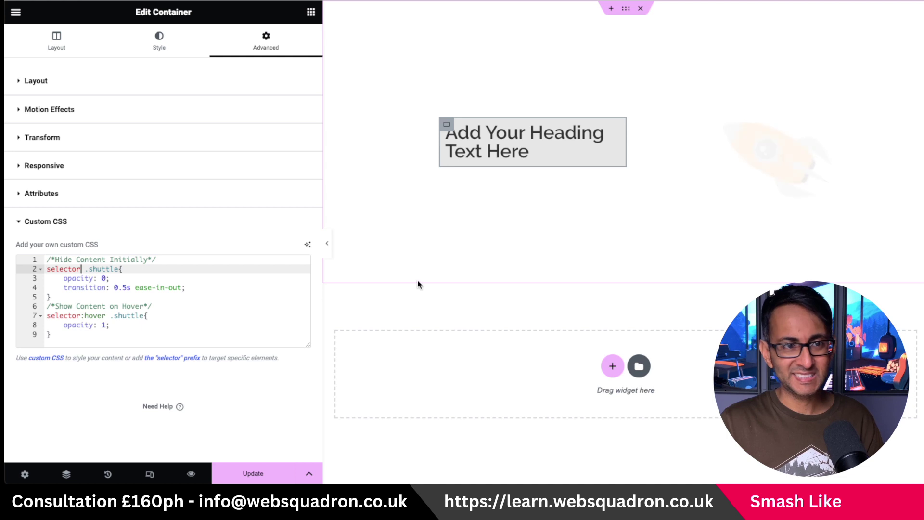
left_click(223, 333)
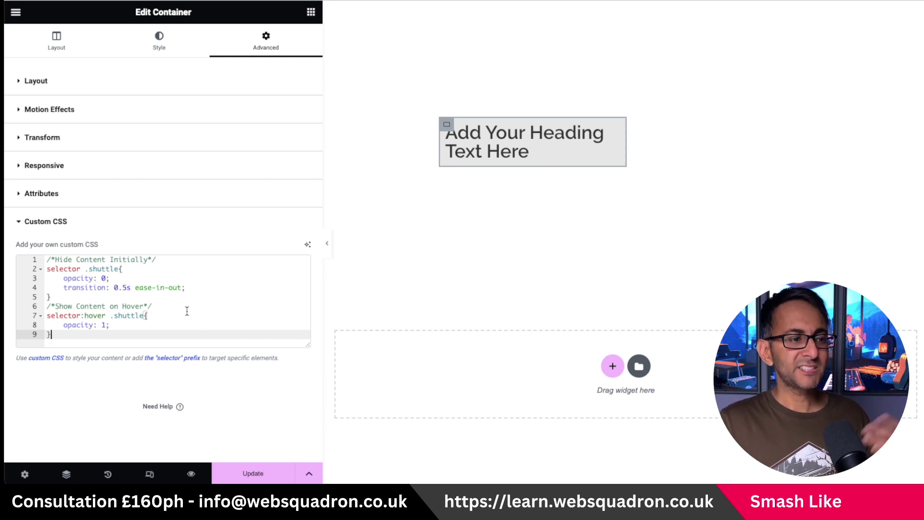
Change the fade transition from 0.5s to 0.3s and preview the rocket on container hover.
left_click(126, 287)
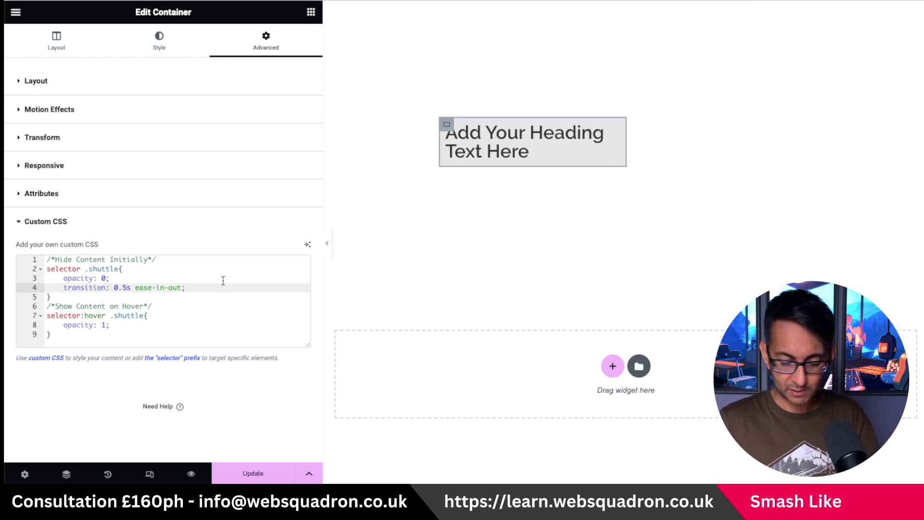
key("BackSpace")
type("3")
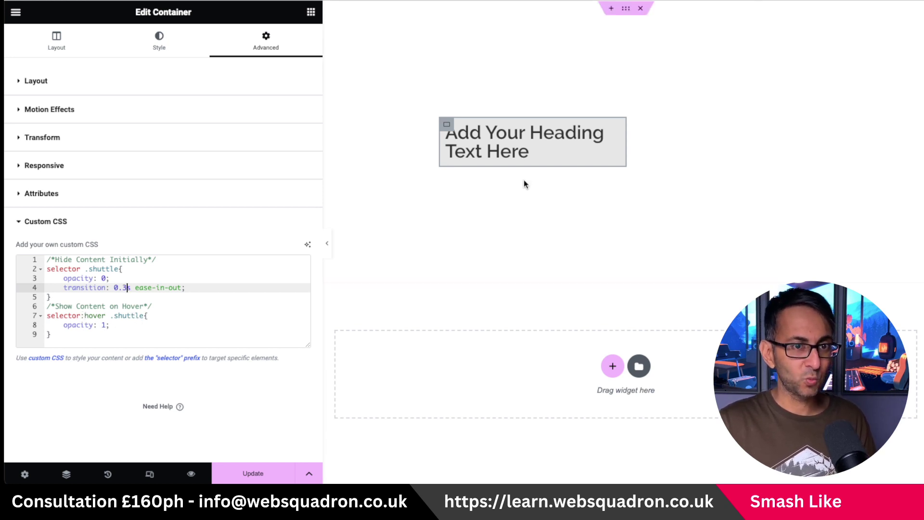
mouse_move(560, 141)
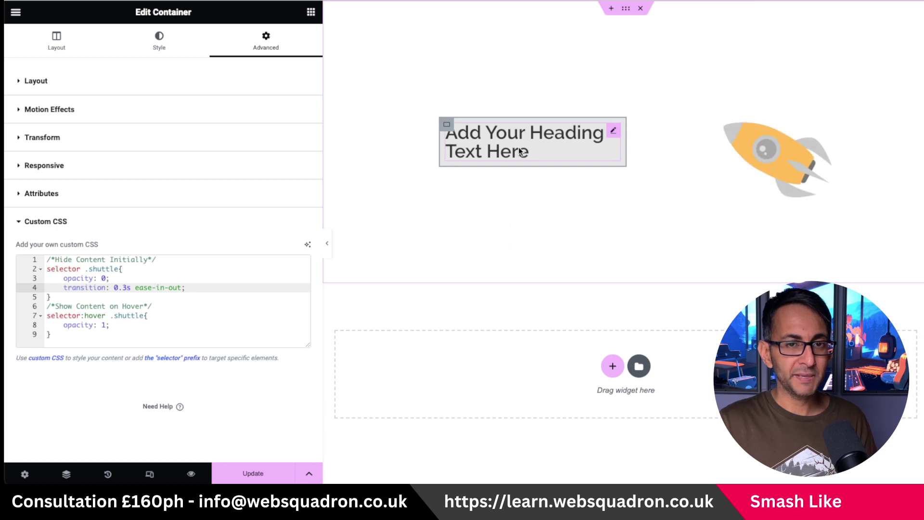
right_click(740, 146)
Duplicate the rocket image, then return to the container's custom CSS to preview both rockets fading in.
left_click(771, 174)
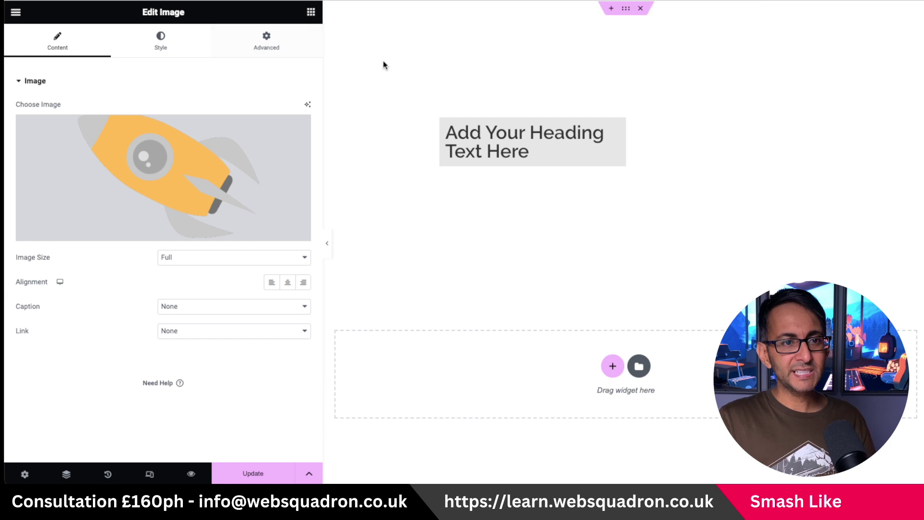
left_click(444, 124)
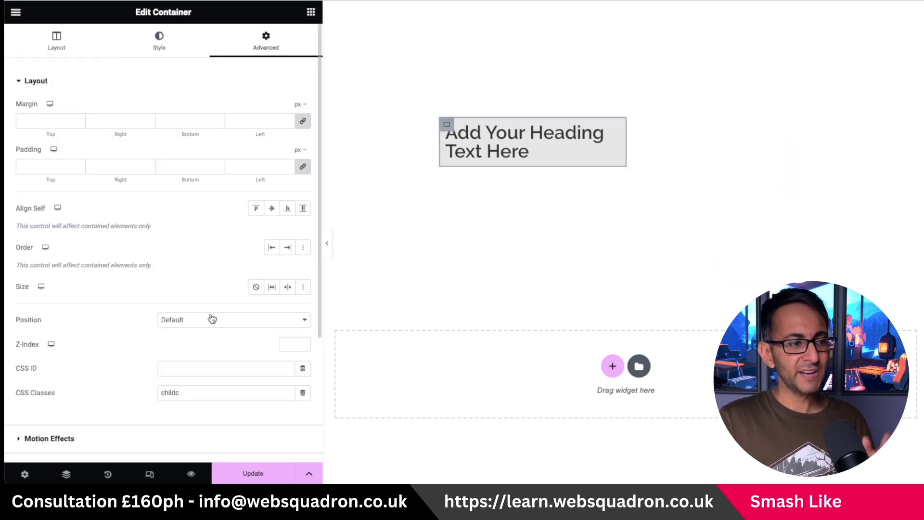
scroll(207, 313, "down", 3)
left_click(173, 375)
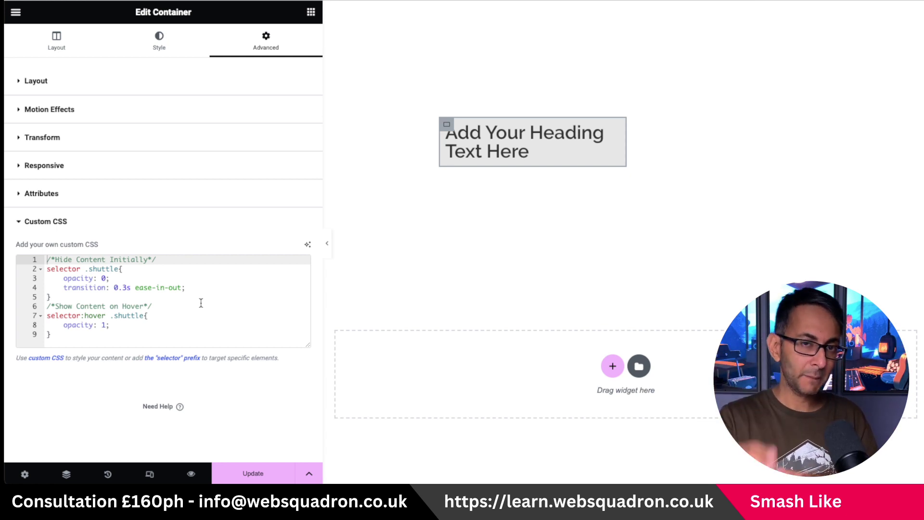
mouse_move(575, 145)
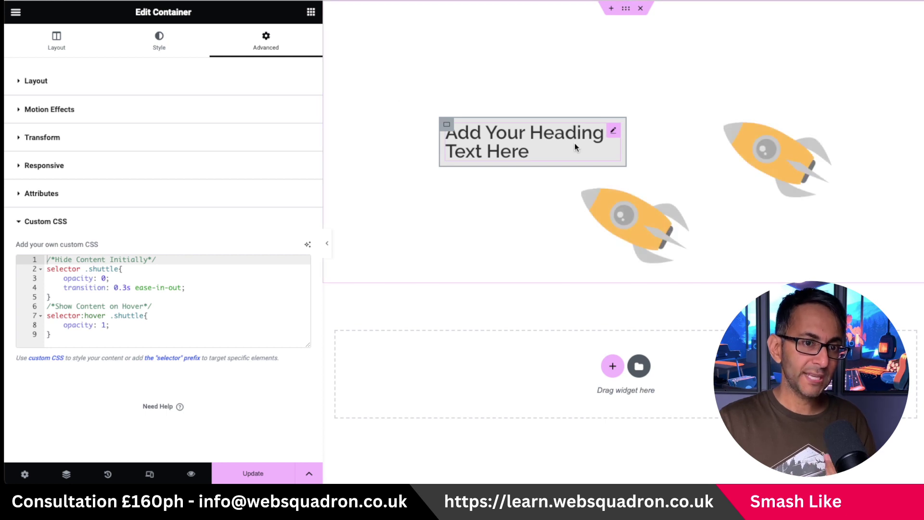